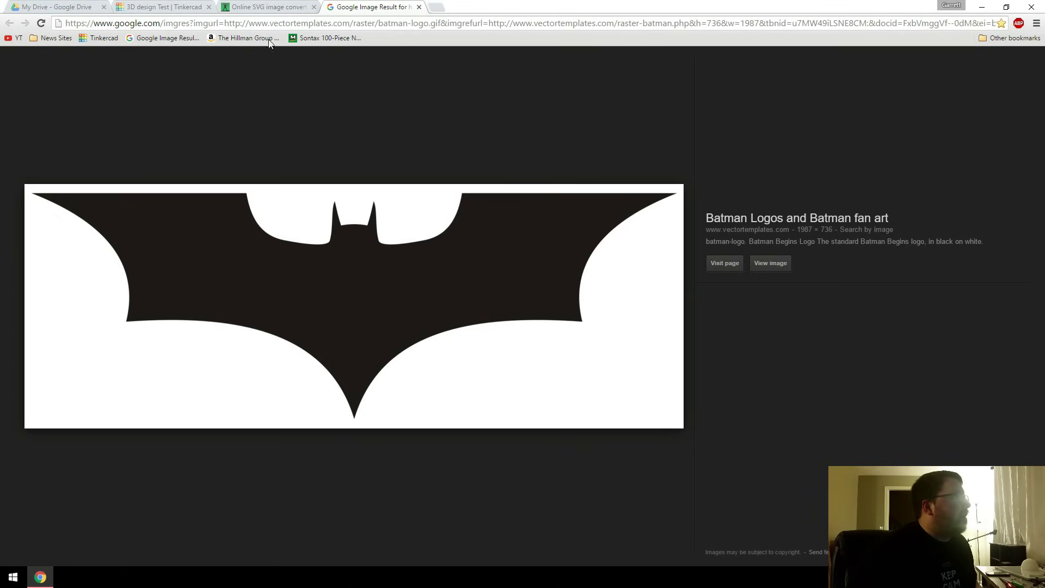
Convert batman-logo.gif from the Downloads folder to SVG format with the online image converter, keeping the default settings
left_click(231, 4)
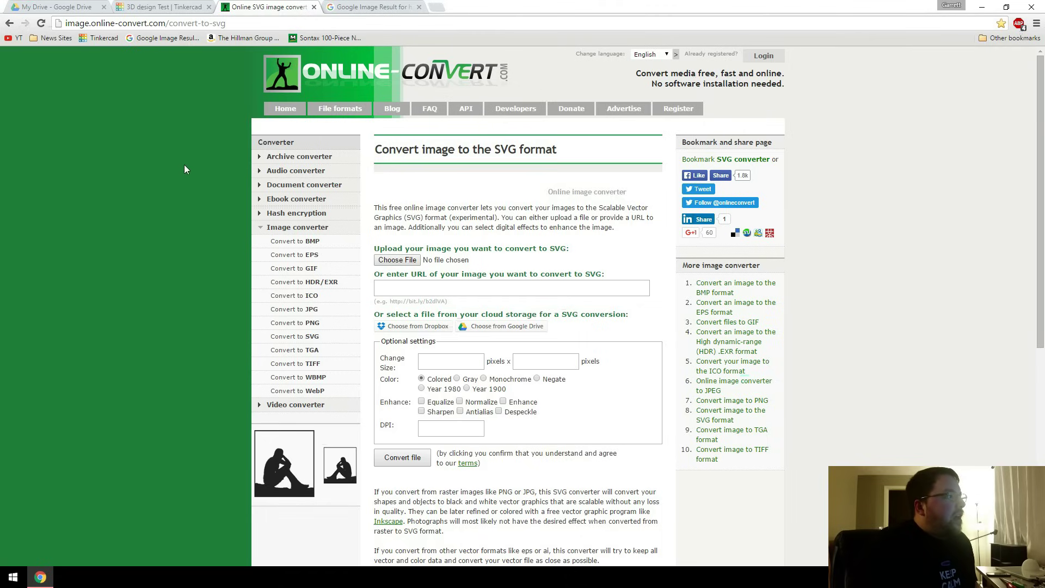
left_click(402, 260)
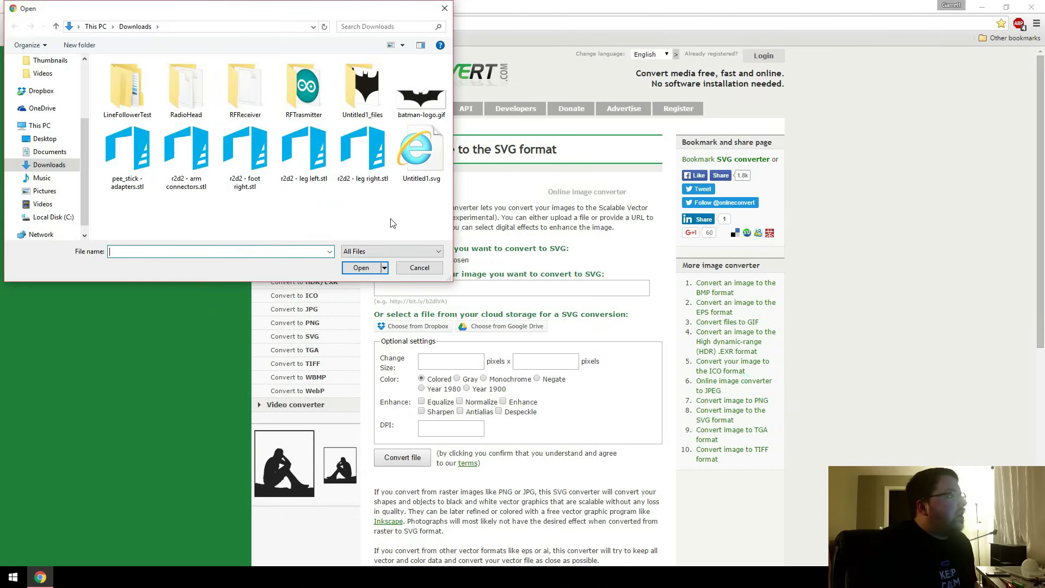
left_click(361, 266)
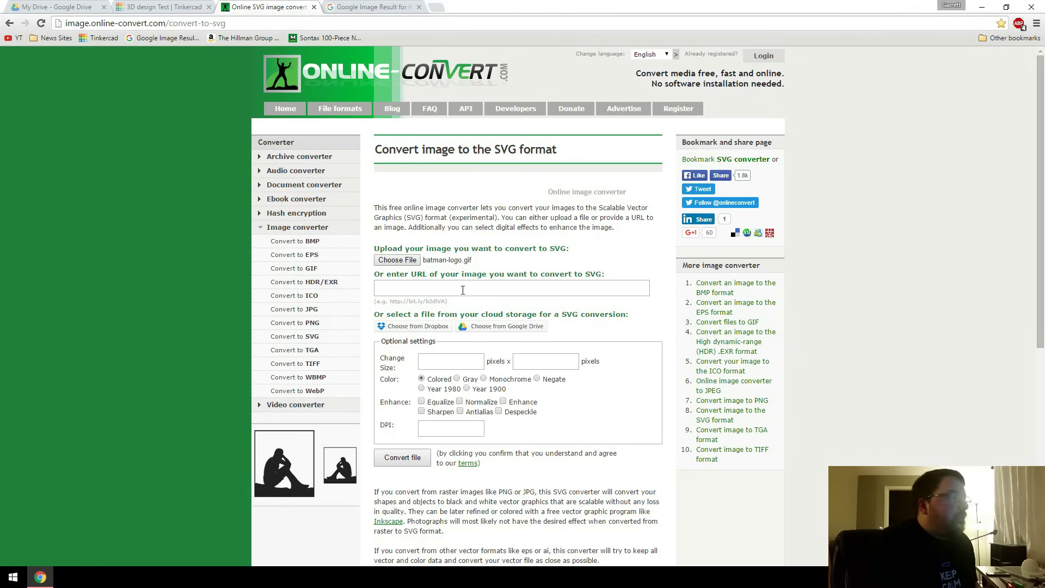
scroll(506, 307, "down", 1)
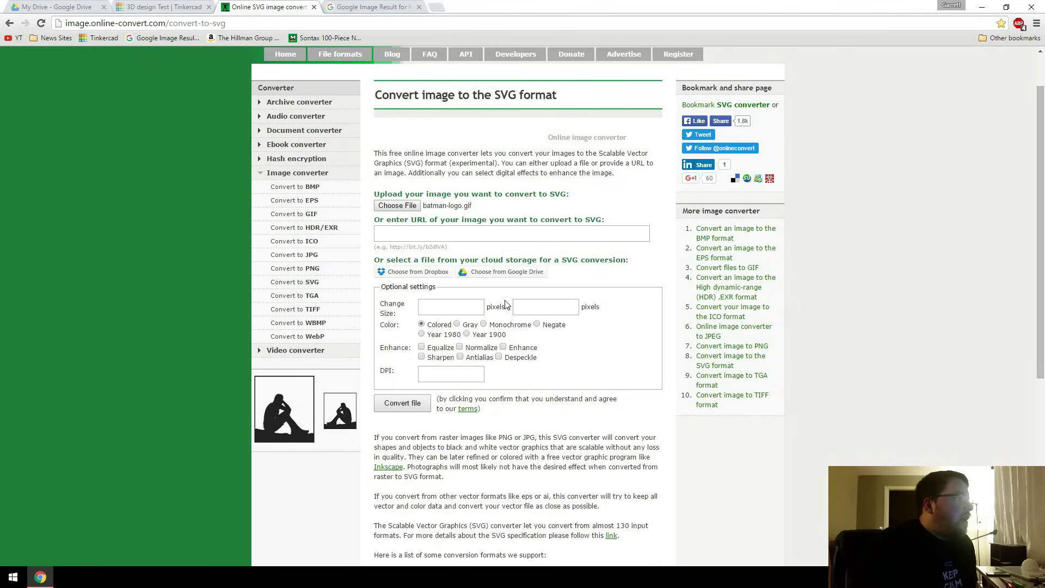
scroll(506, 305, "down", 1)
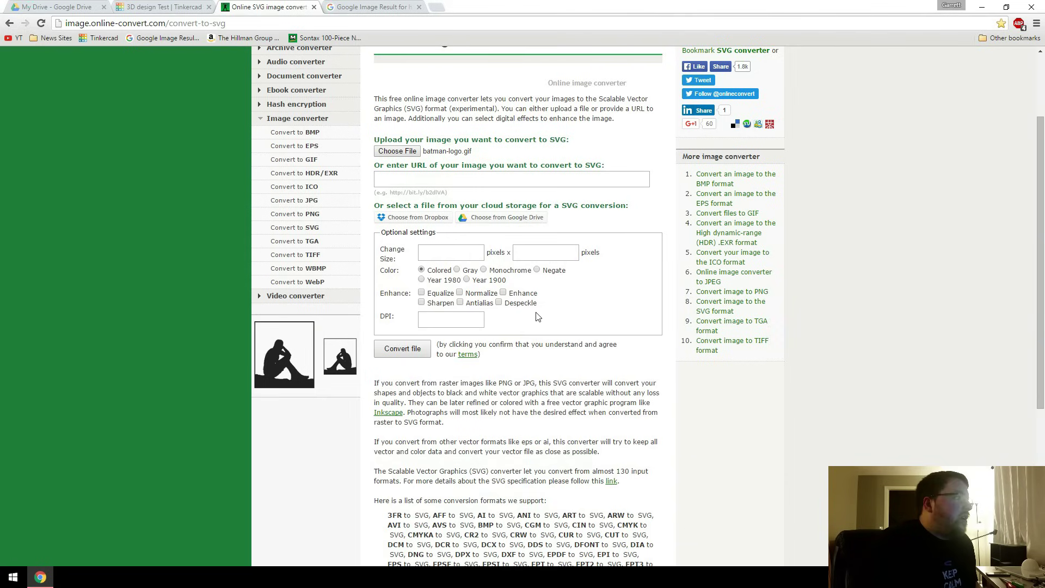
left_click(402, 347)
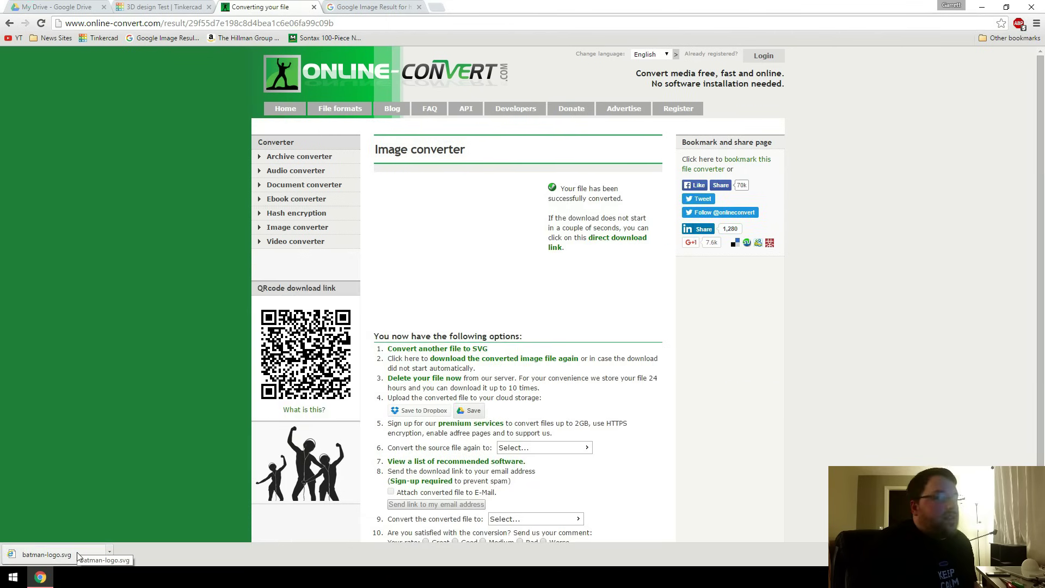
Switch to the Tinkercad Test design and import batman-logo.svg at 20% scale and 10 mm height
left_click(164, 7)
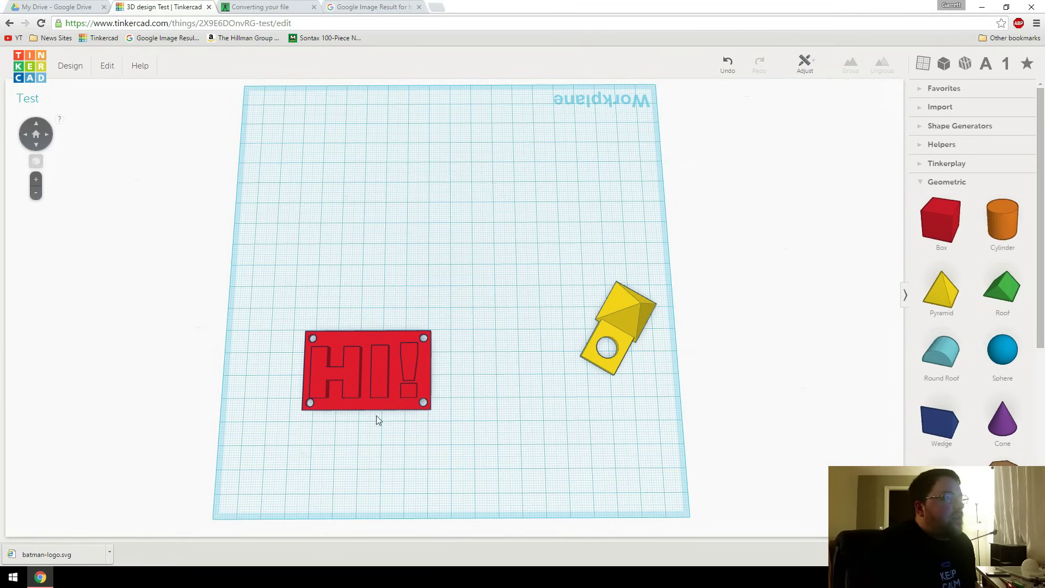
left_click(918, 110)
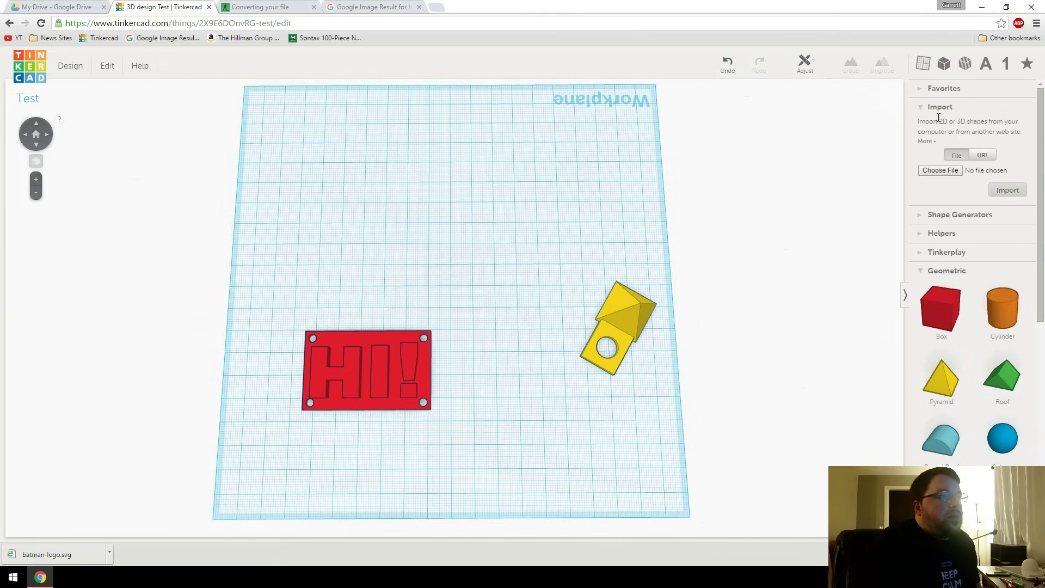
left_click(939, 170)
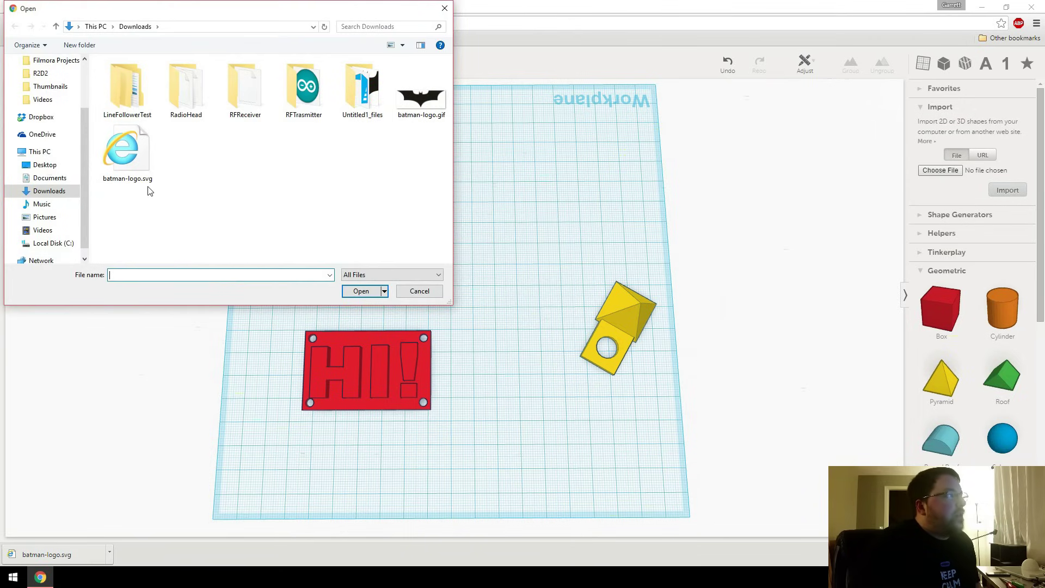
double_click(130, 148)
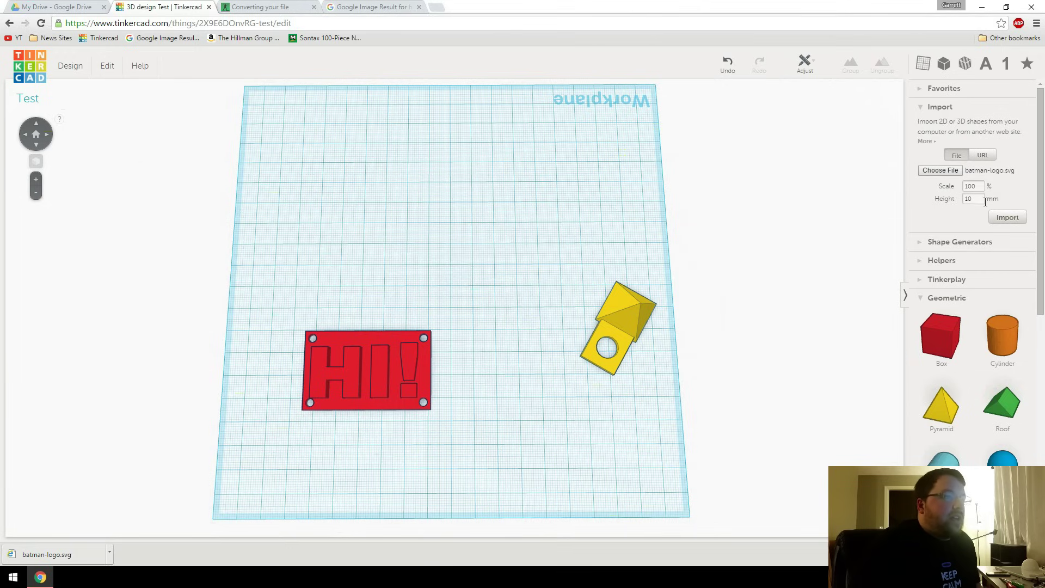
left_click(1006, 218)
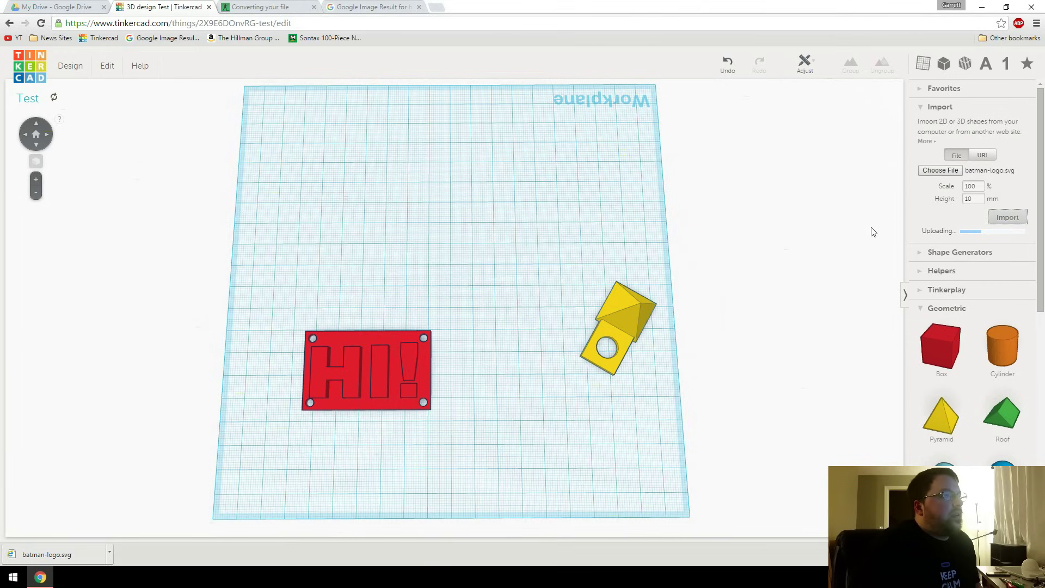
double_click(979, 186)
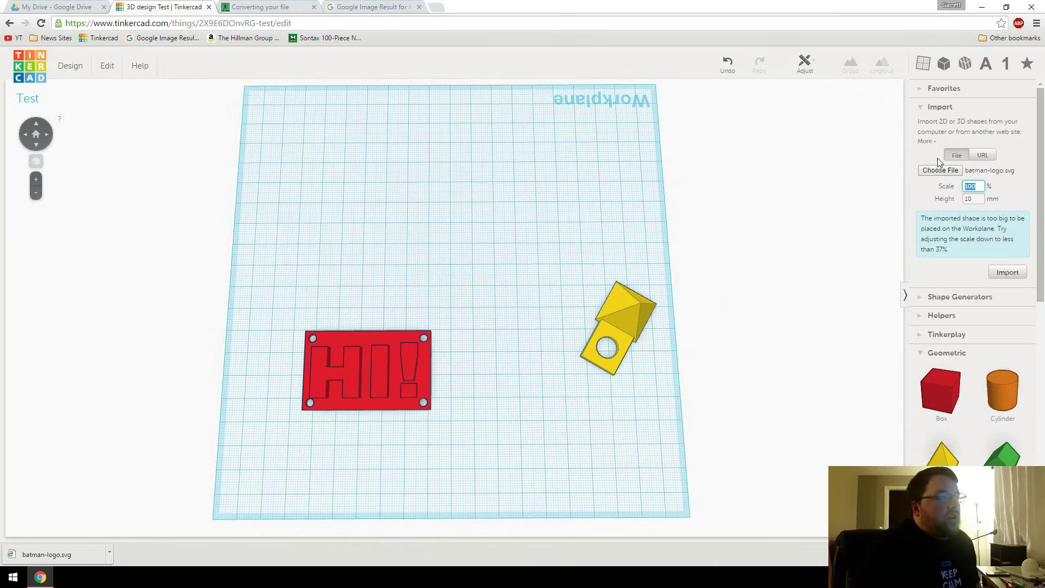
left_click(1008, 273)
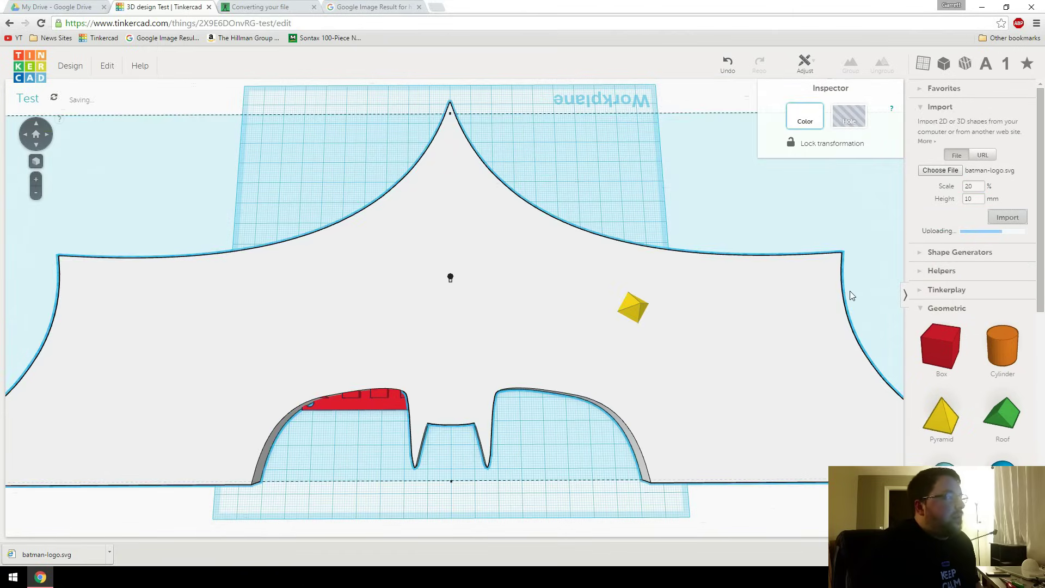
Shrink the imported bat logo proportionally to a little over half the workplane's width and place it behind the HI! sign
scroll(589, 332, "down", 3)
scroll(590, 331, "up", 3)
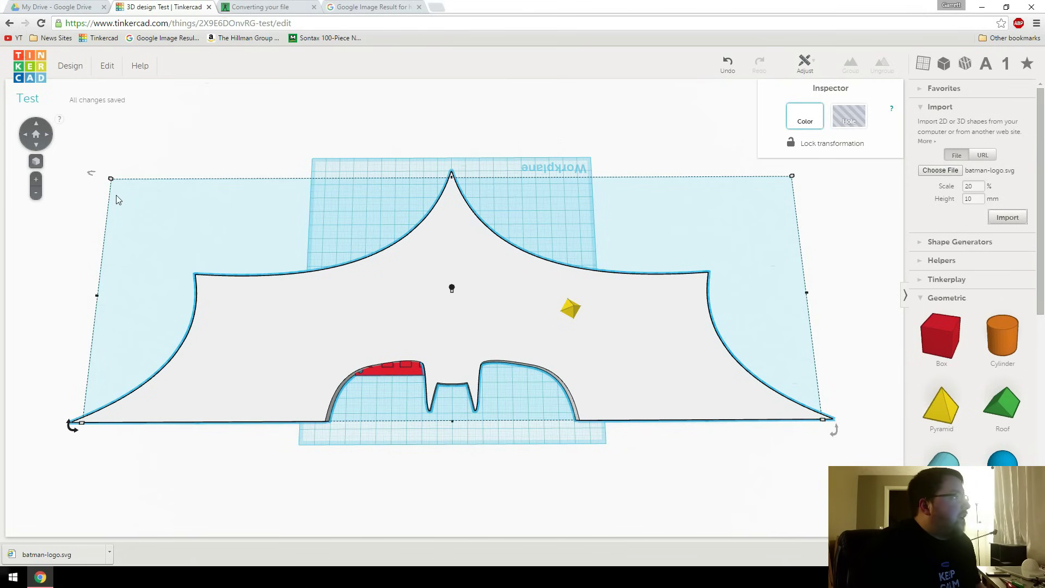
left_click_drag(111, 182, 645, 379, "shift")
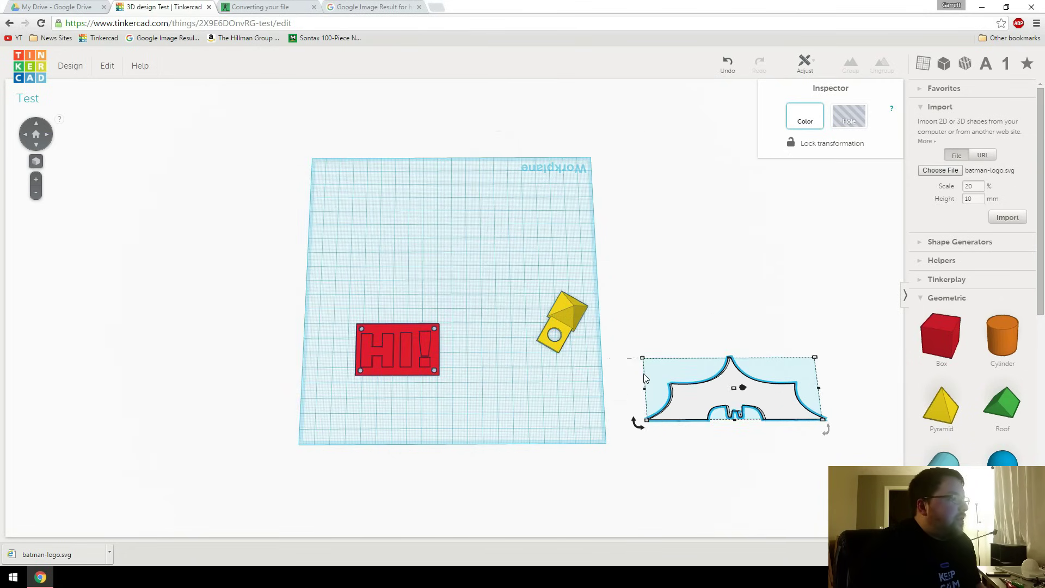
left_click_drag(707, 395, 431, 229)
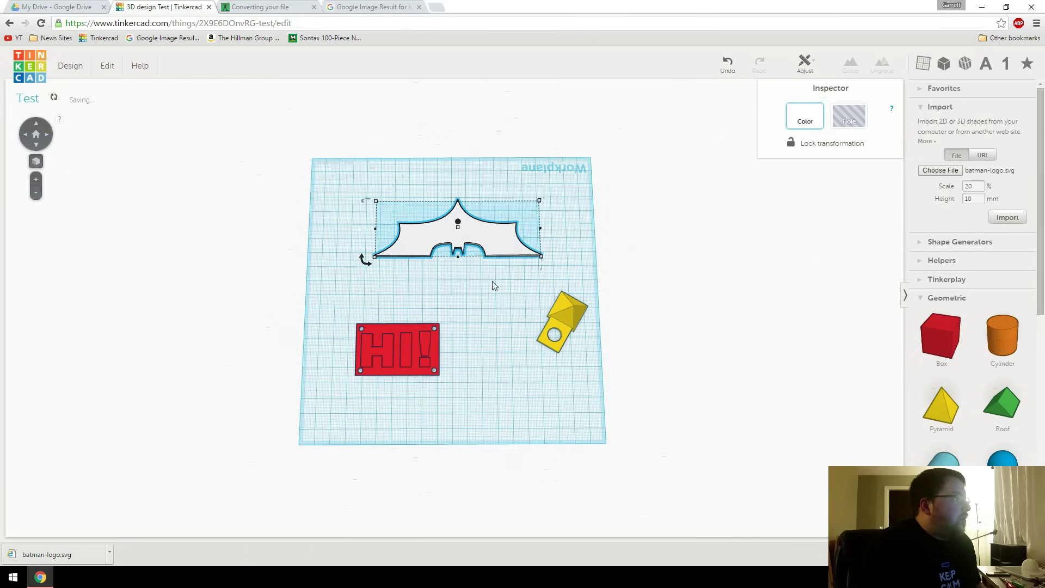
Rotate the bat logo half a turn on the workplane so its lower point faces the HI! sign
left_click_drag(366, 260, 542, 220)
scroll(515, 261, "up", 5)
right_click_drag(517, 397, 515, 330)
left_click(516, 330)
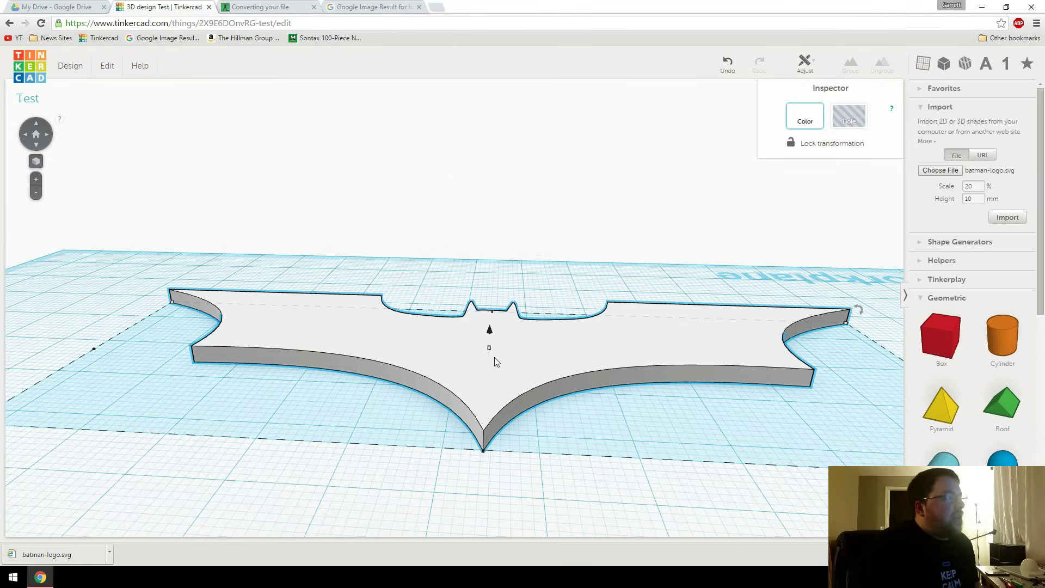
Stretch the bat logo vertically to make it thicker
mouse_move(489, 349)
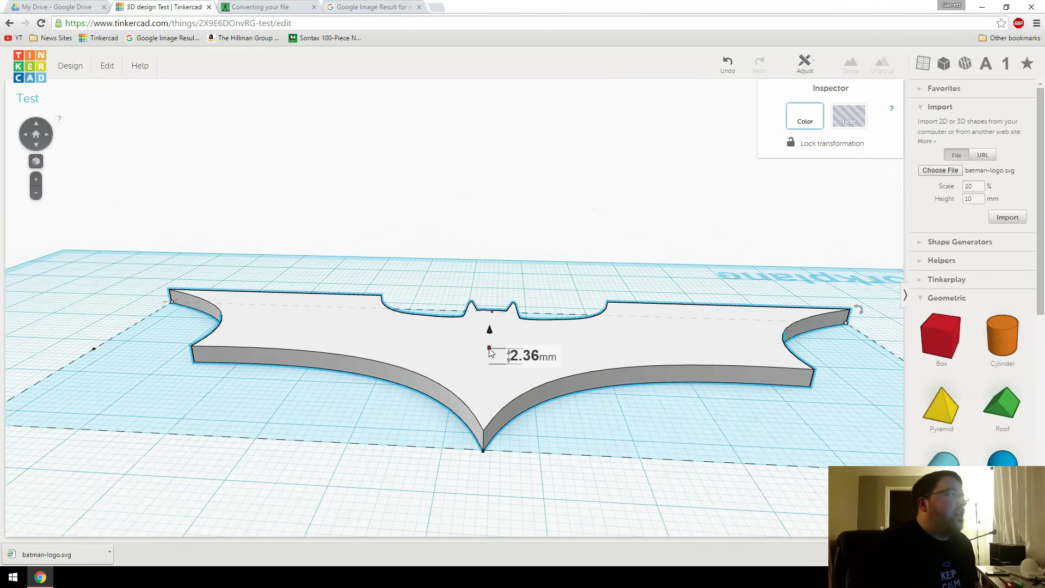
mouse_move(489, 349)
right_mouse_down()
mouse_move(481, 377)
mouse_move(706, 329)
mouse_move(563, 392)
mouse_move(469, 383)
mouse_move(502, 348)
right_mouse_up()
left_click_drag(502, 346, 519, 322)
right_click_drag(518, 322, 557, 441)
scroll(557, 436, "down", 3)
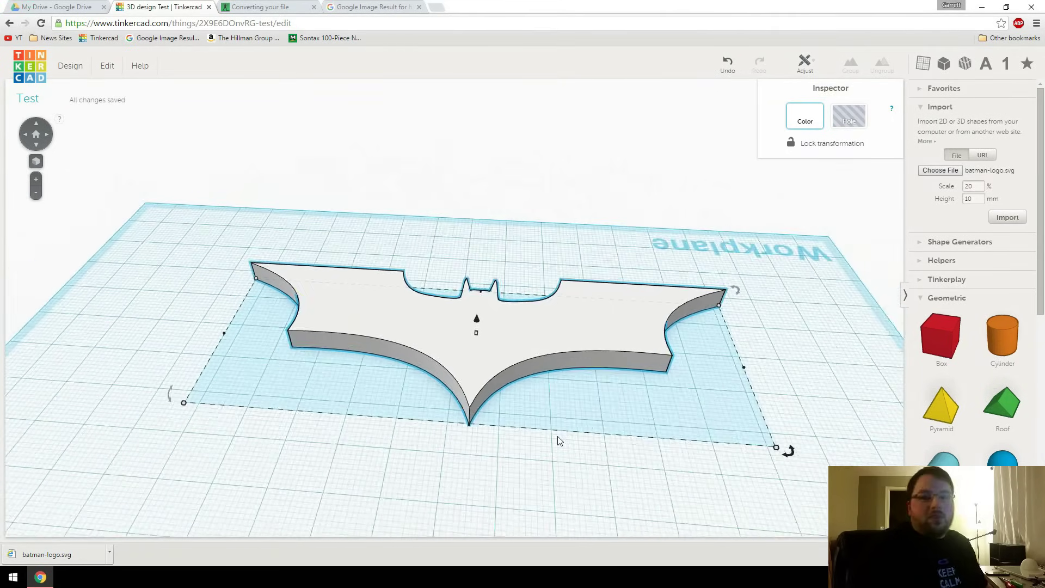
Move the bat logo to the far edge of the workplane to free the area in front of it
scroll(544, 305, "down", 2)
middle_click_drag(547, 310, 490, 322)
left_click_drag(490, 321, 415, 279)
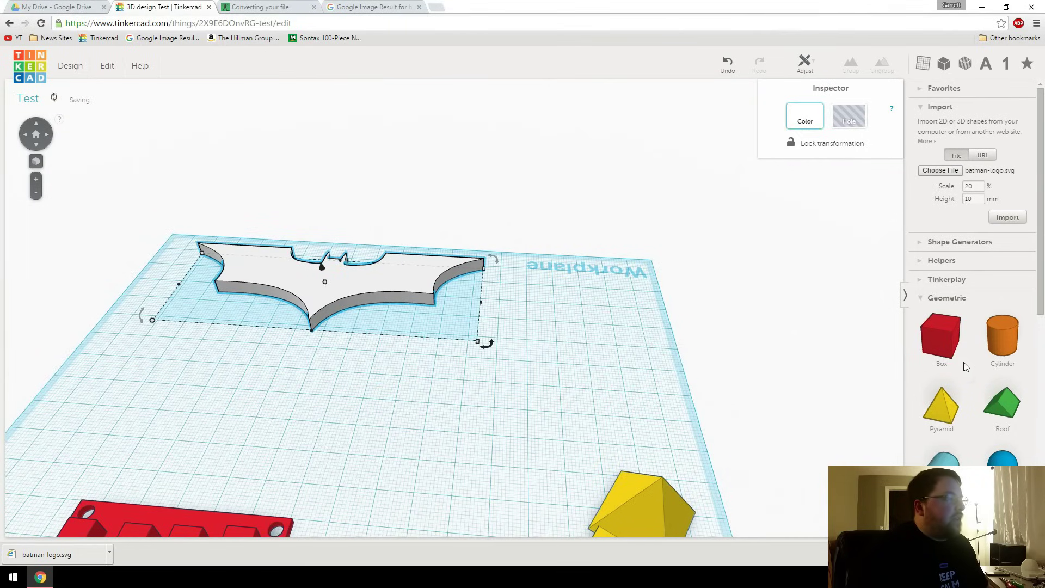
Add a red box in front of the logo and reshape it into a wide rectangular plate 7 mm thick, ending behind the HI! sign
left_click_drag(938, 353, 495, 507)
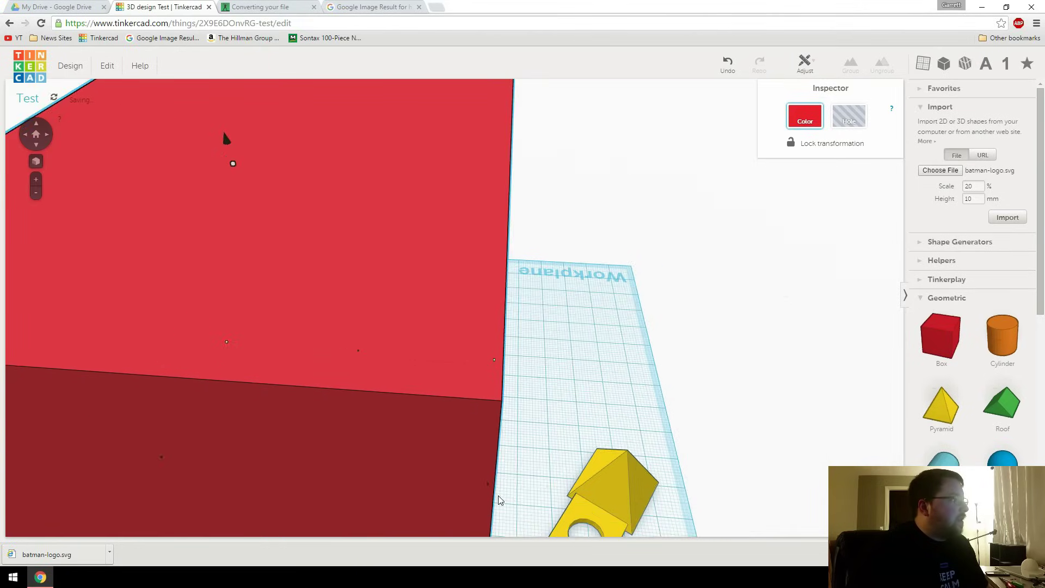
scroll(390, 317, "down", 5)
left_click_drag(370, 257, 415, 384)
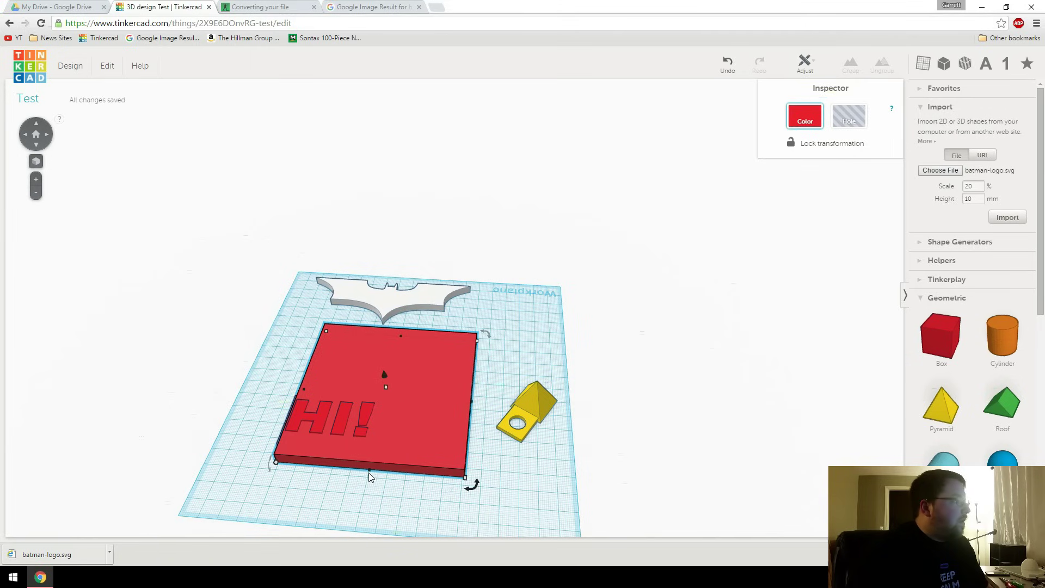
left_click_drag(369, 475, 395, 356)
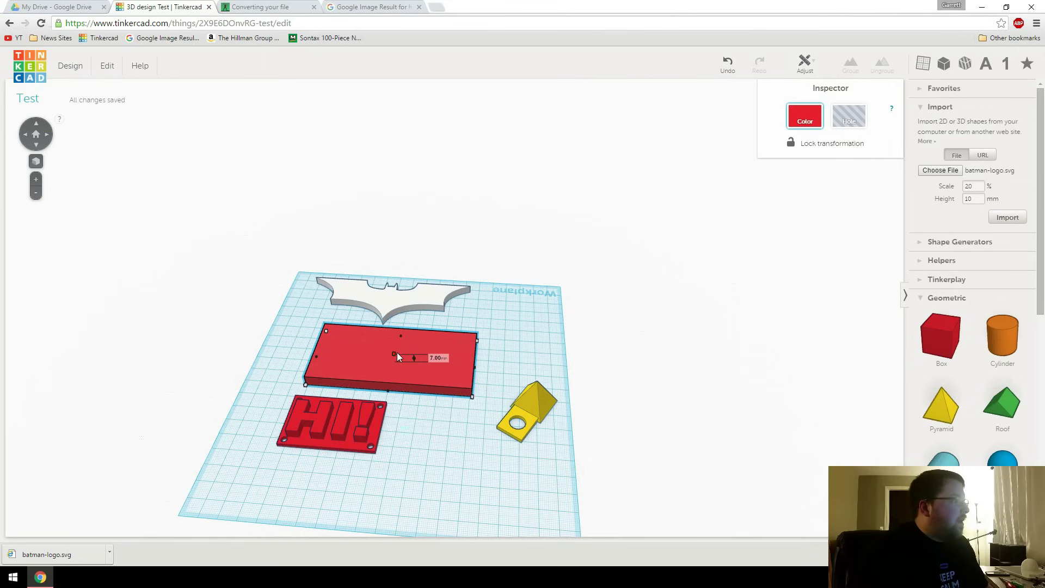
Position the bat logo over the plate at 13 mm above the workplane and duplicate it in place
left_click_drag(403, 302, 392, 339)
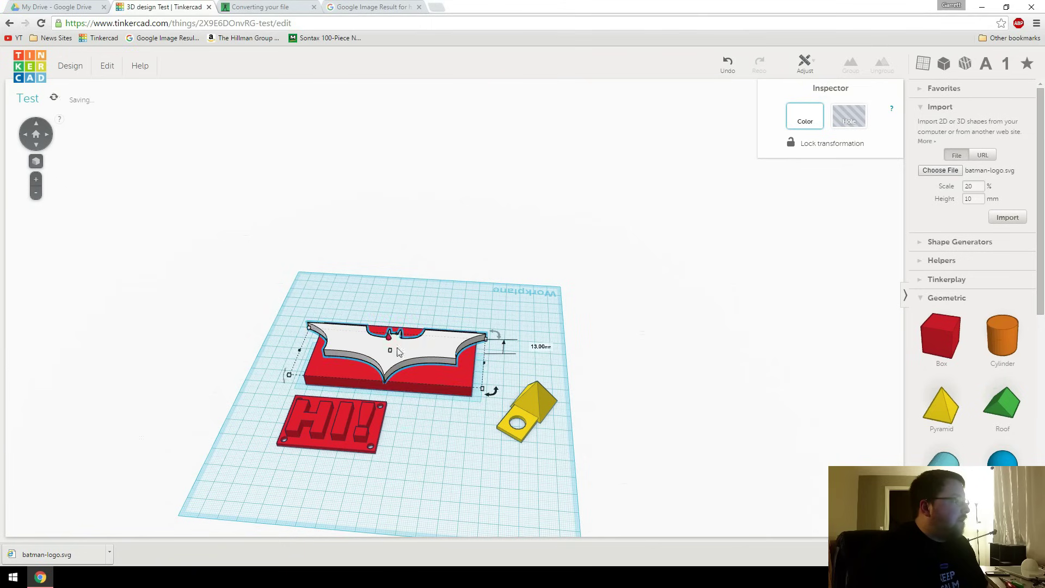
right_click_drag(398, 352, 434, 426)
key("d")
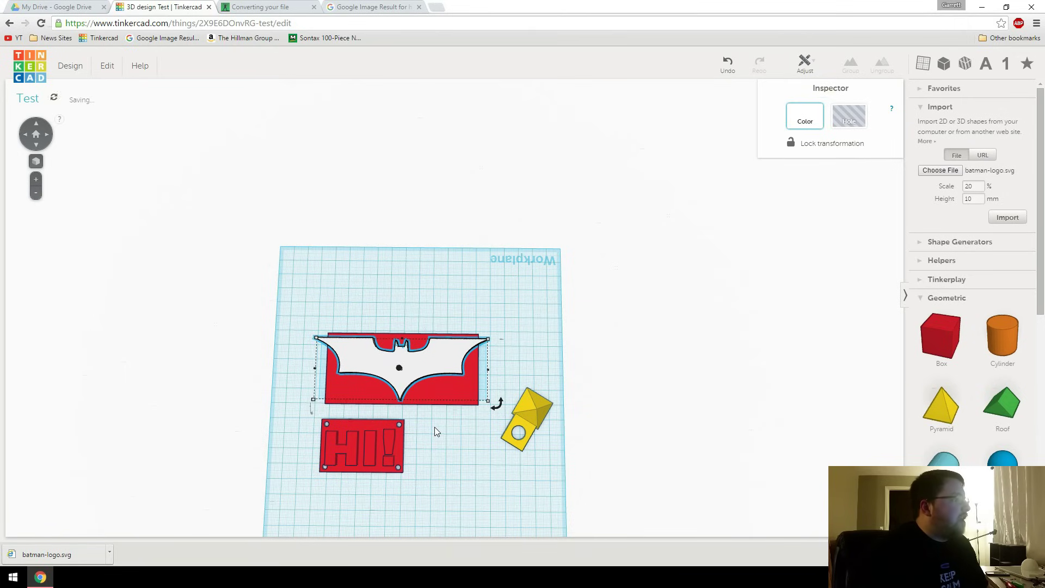
Widen the red plate on both sides so it extends past the tips of the logo's wings
left_click(476, 386)
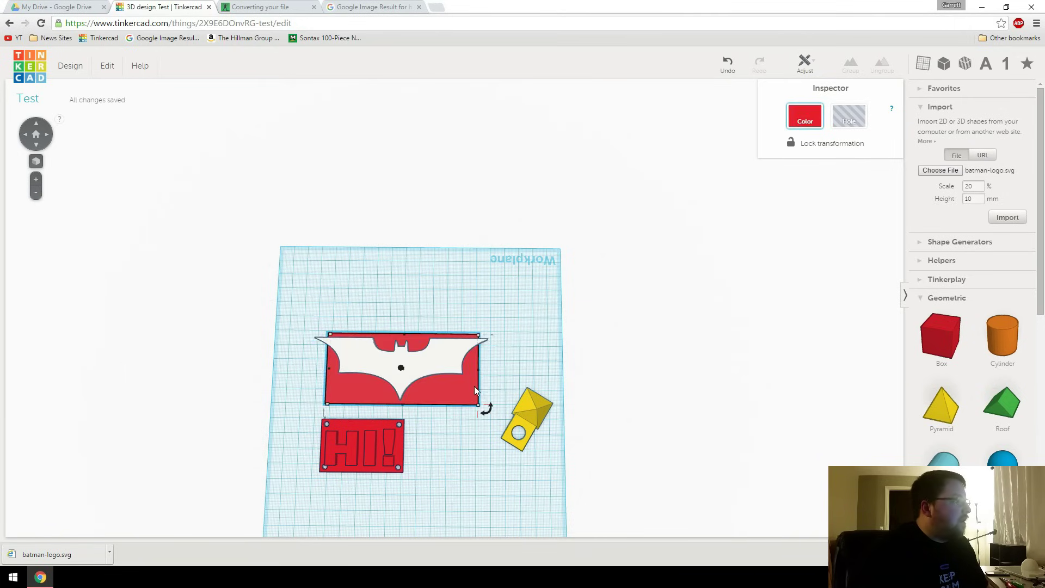
left_click_drag(480, 369, 496, 369)
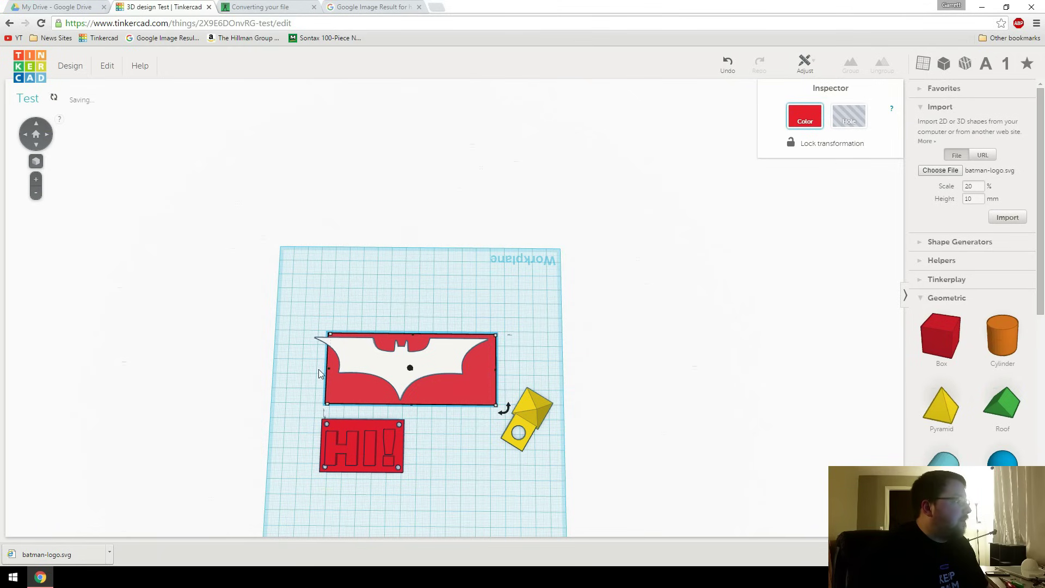
left_click_drag(328, 370, 312, 368)
Move one of the two bat logos off the plate to the free area behind it, leaving the other over the plate
left_click(363, 359)
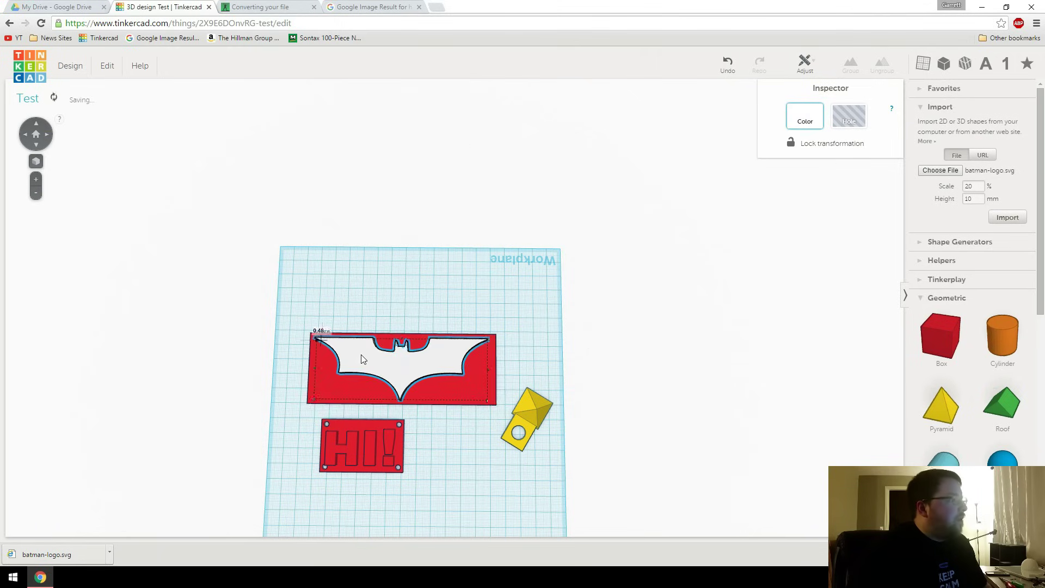
left_click_drag(376, 366, 420, 286)
mouse_move(428, 352)
right_mouse_down()
mouse_move(468, 341)
mouse_move(433, 332)
mouse_move(439, 358)
right_mouse_up()
scroll(463, 412, "up", 5)
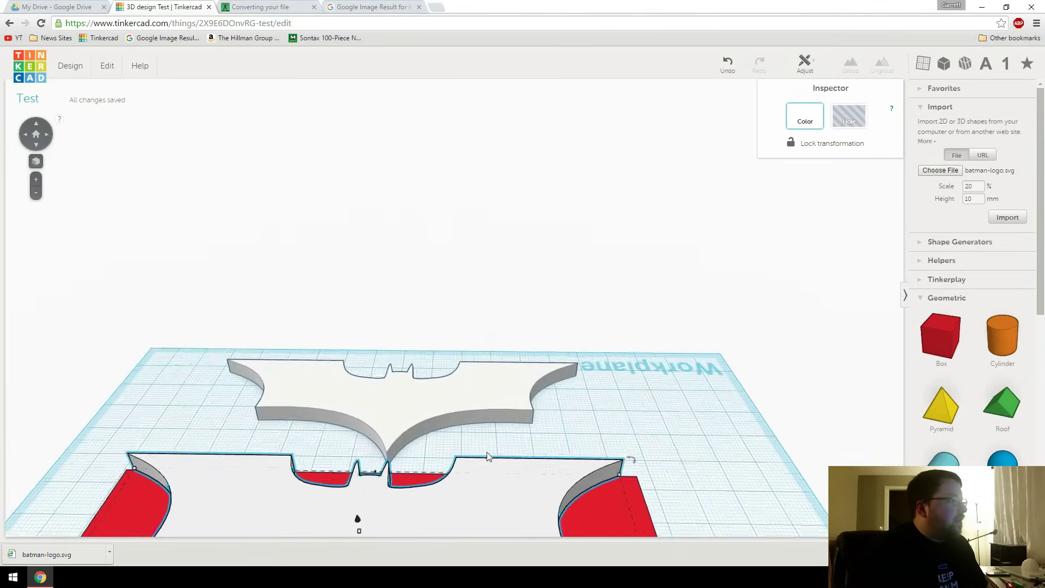
Lower the bat logo over the plate until it sinks partly into the plate, and turn it into a hole
right_click_drag(487, 456, 484, 386)
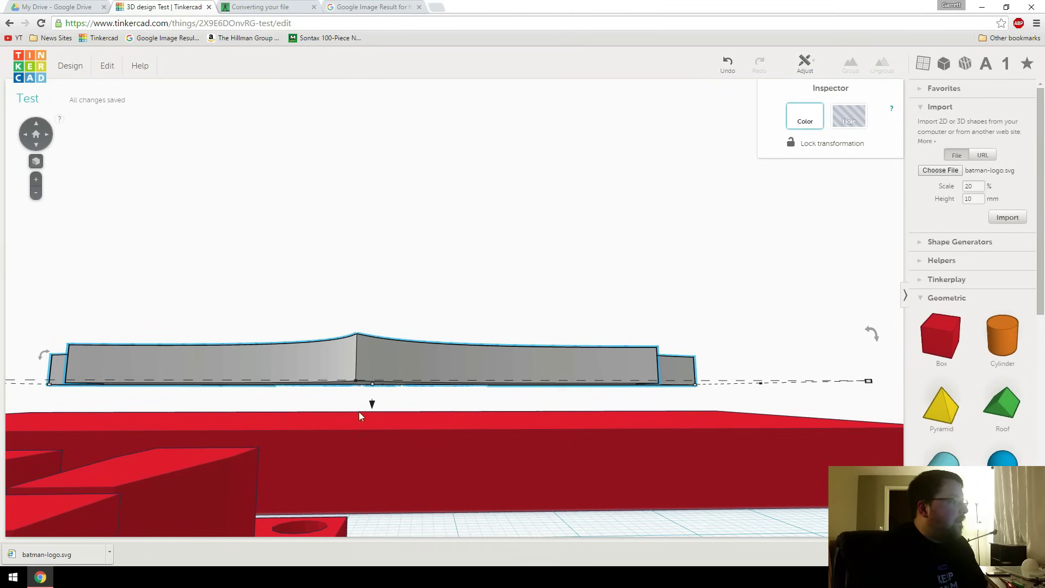
left_click_drag(372, 405, 376, 472)
right_click_drag(376, 471, 473, 443)
left_click(857, 120)
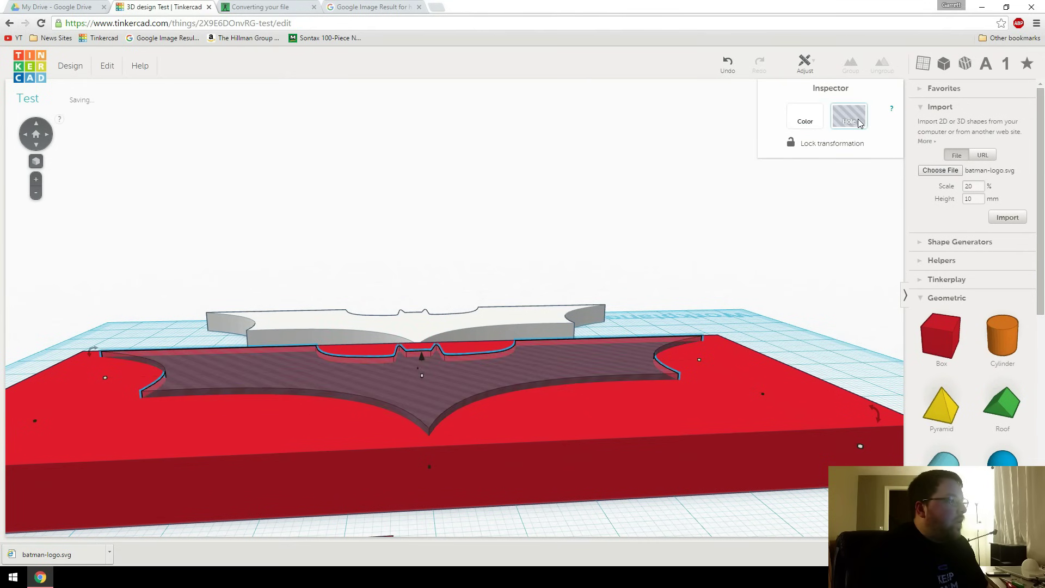
Group the bat-shaped hole with the red plate to cut the recess, and clear the selection
right_click_drag(603, 363, 606, 310)
left_click(593, 372, "shift")
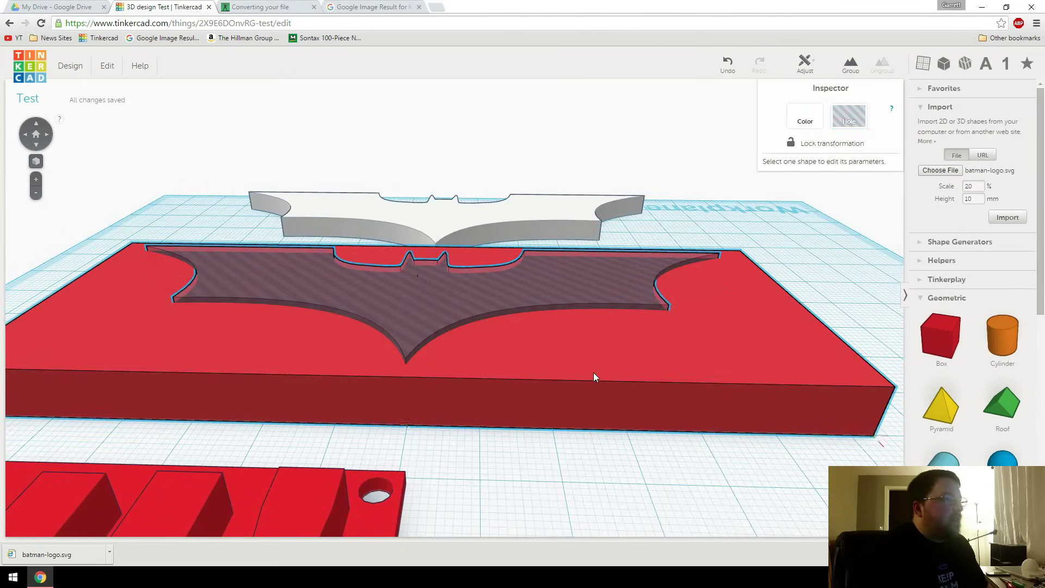
left_click(850, 64)
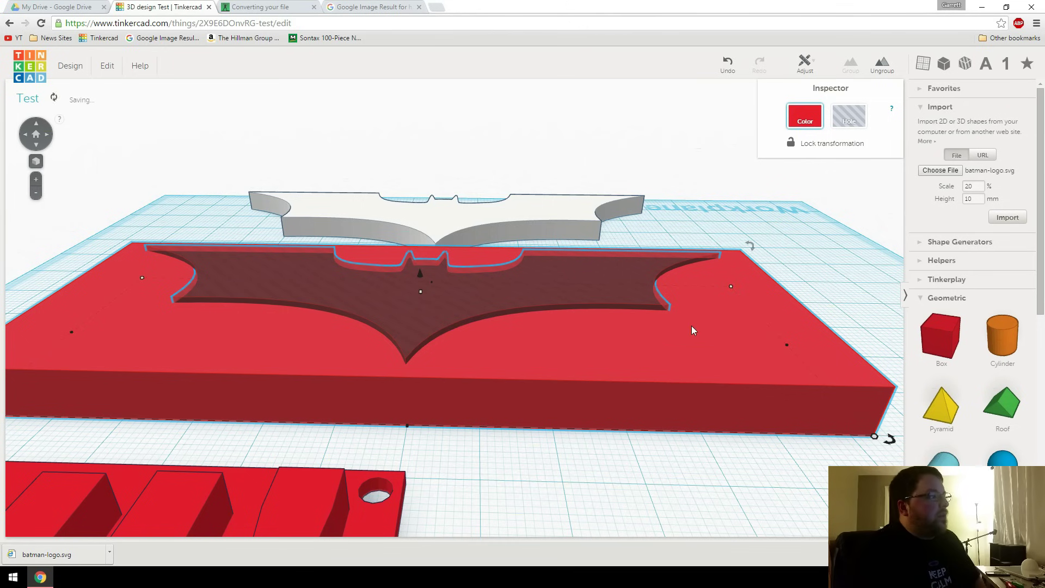
mouse_move(581, 352)
right_mouse_down()
mouse_move(580, 436)
mouse_move(599, 356)
right_mouse_up()
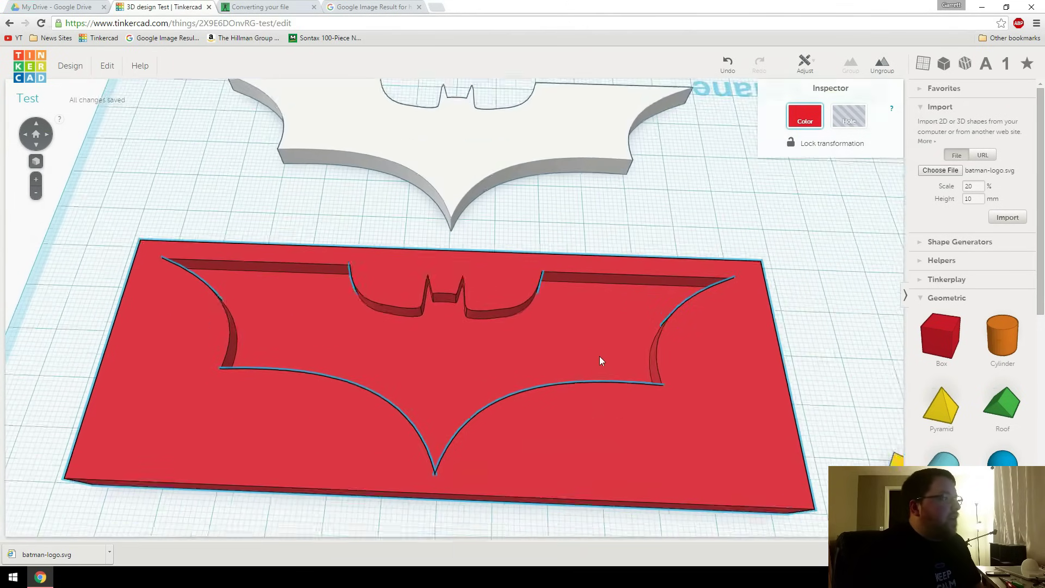
left_click(451, 309)
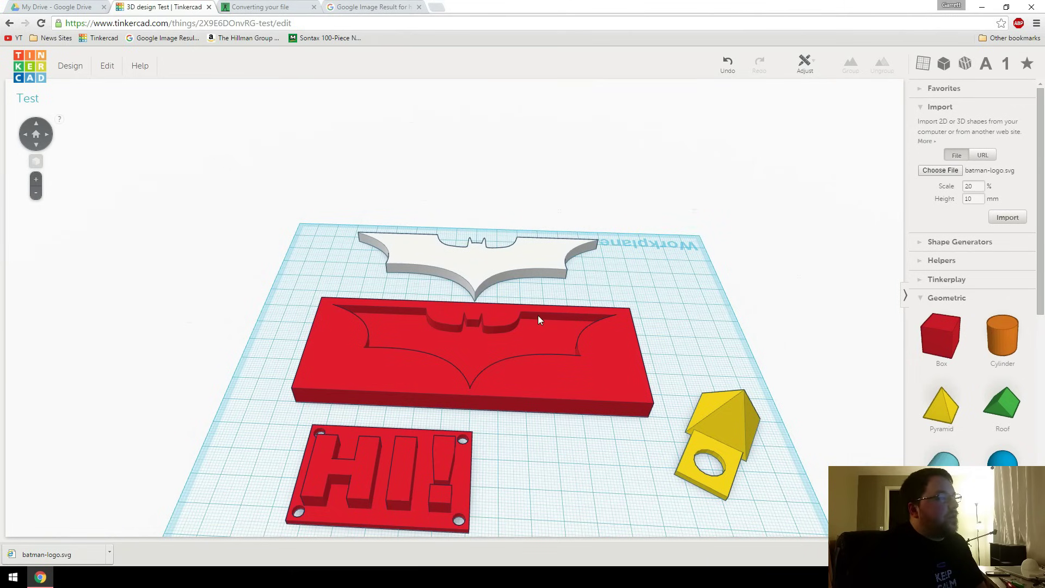
Select the recessed red plate and the separate bat logo, and download only these selected shapes as an STL file for 3D printing
mouse_move(535, 348)
right_mouse_down()
mouse_move(528, 325)
mouse_move(515, 322)
mouse_move(534, 329)
right_mouse_up()
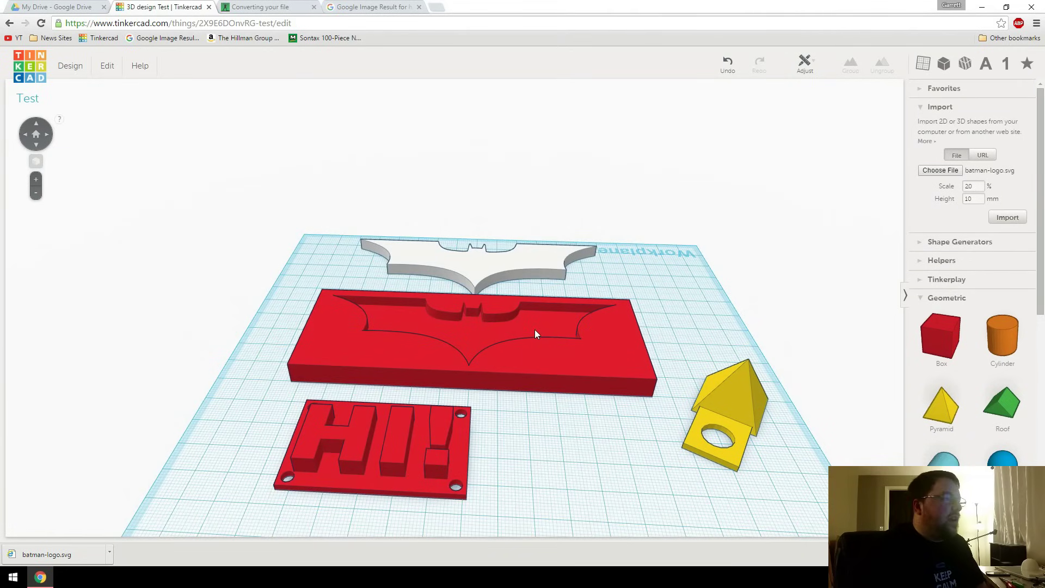
right_click_drag(534, 329, 537, 384)
left_click(508, 338)
left_click(491, 259, "shift")
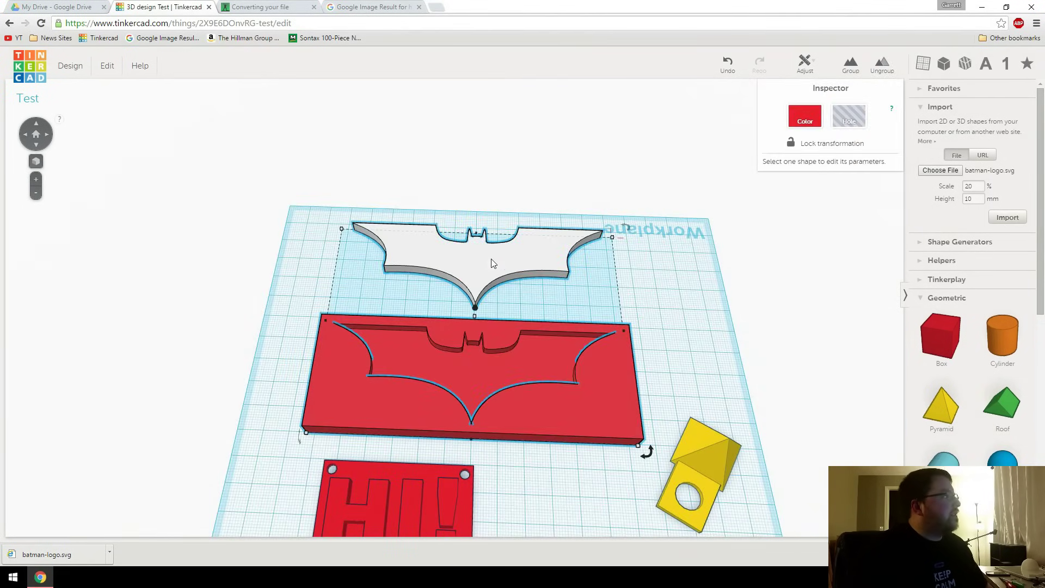
left_click(89, 66)
left_click(105, 154)
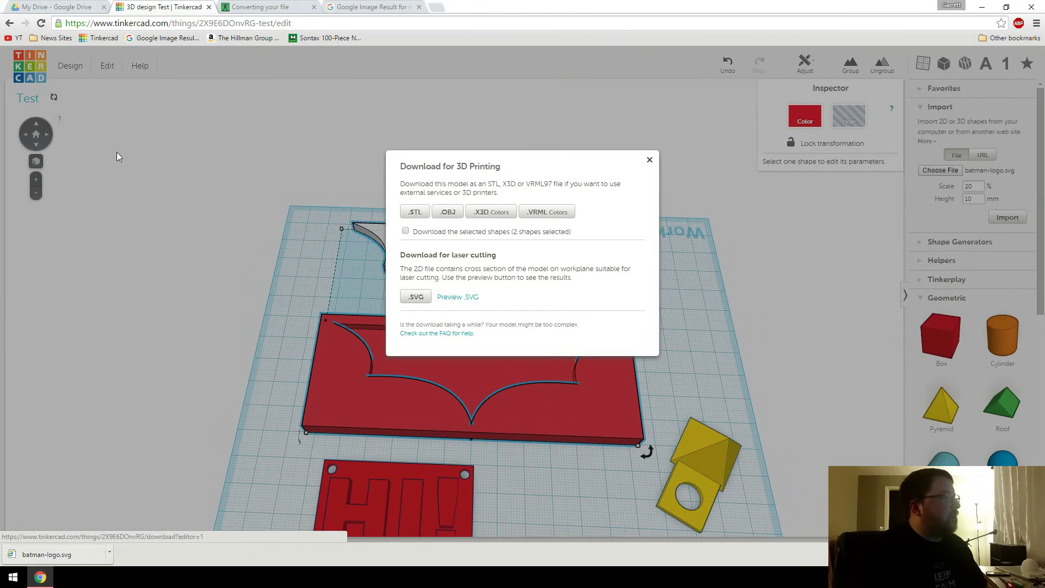
left_click(415, 213)
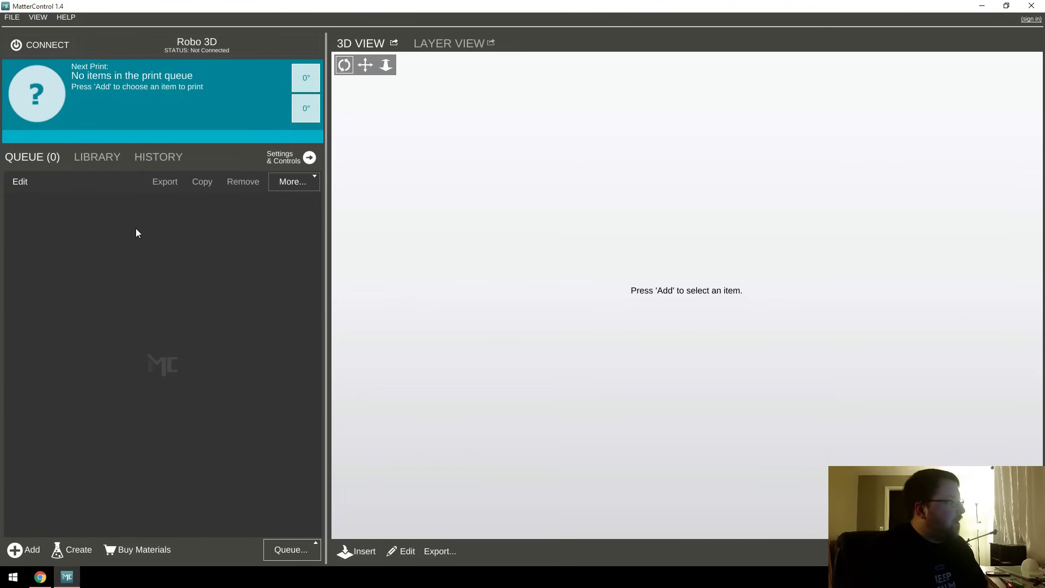
In MatterControl, open the library's Downloads folder and add the test model to the print queue
left_click(98, 158)
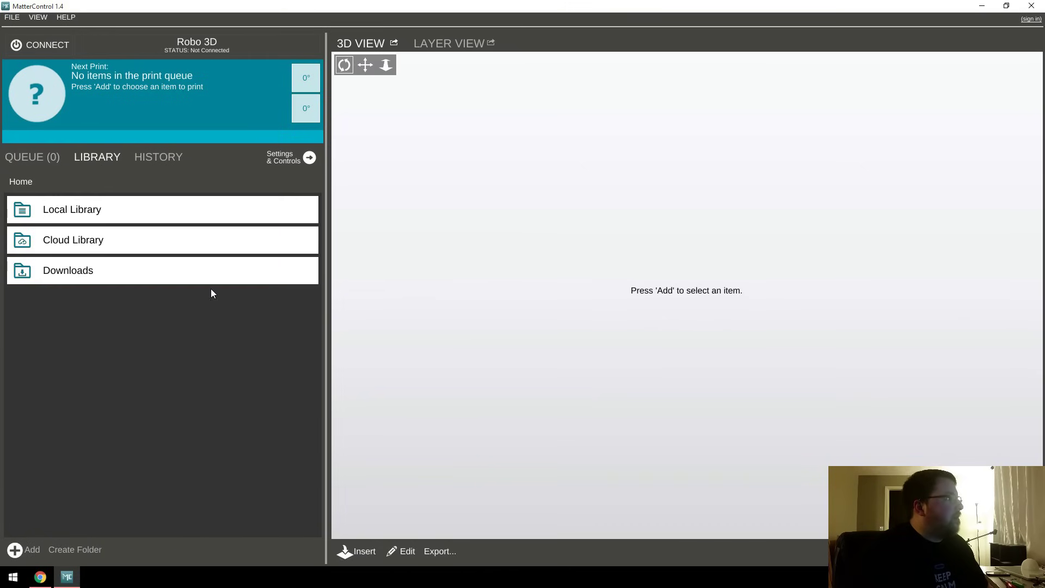
mouse_move(189, 276)
left_click(289, 271)
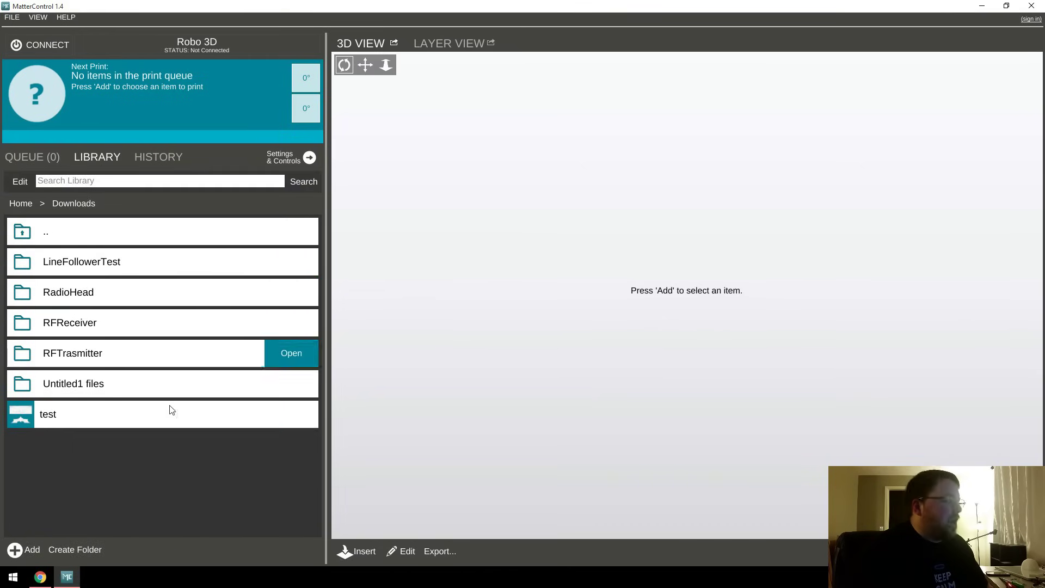
mouse_move(158, 416)
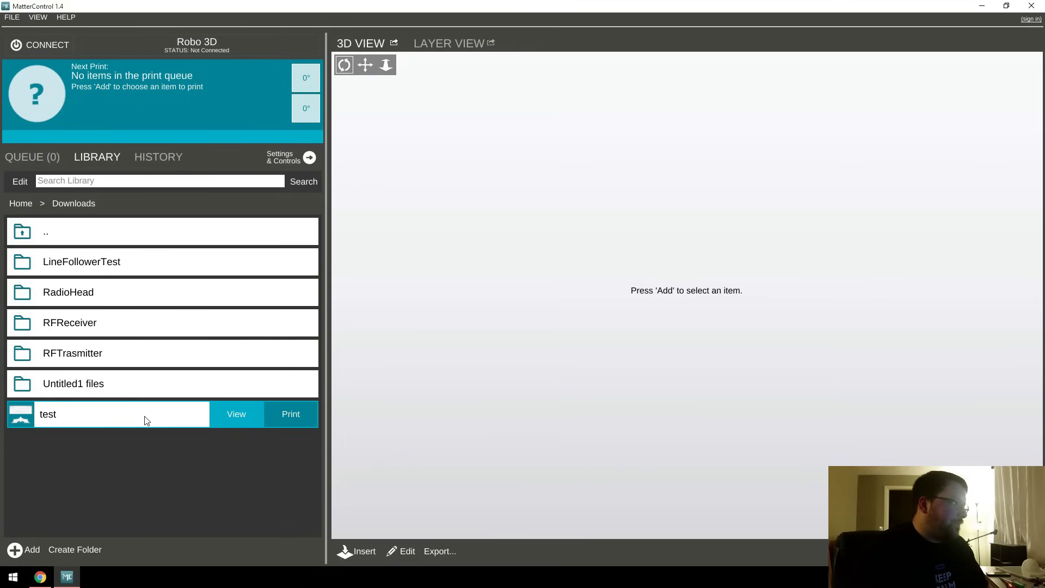
left_click(290, 415)
Switch the queued model to the layer view and generate its print layers
left_click_drag(460, 444, 790, 319)
left_click(440, 45)
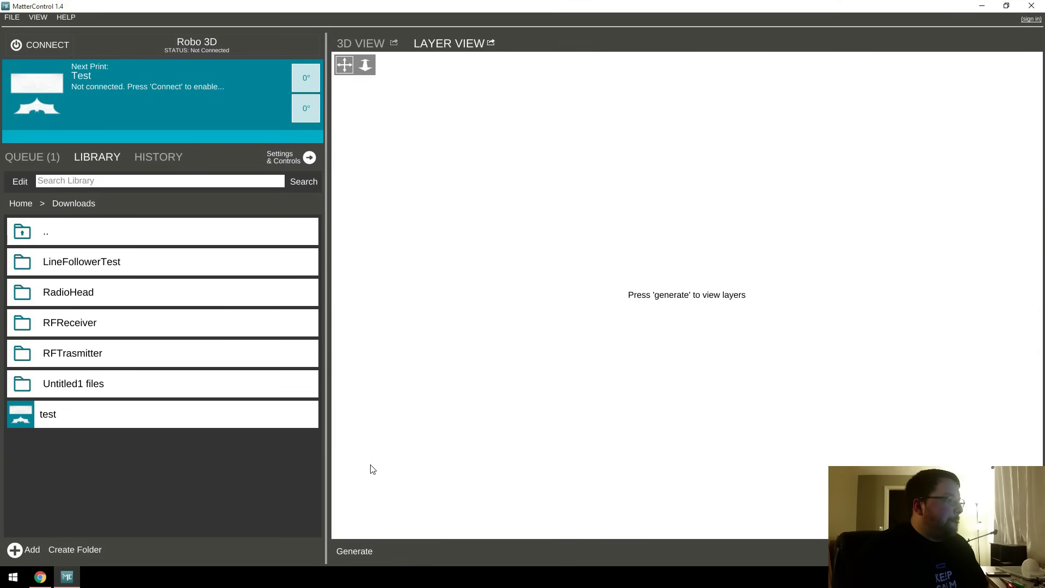
left_click(364, 551)
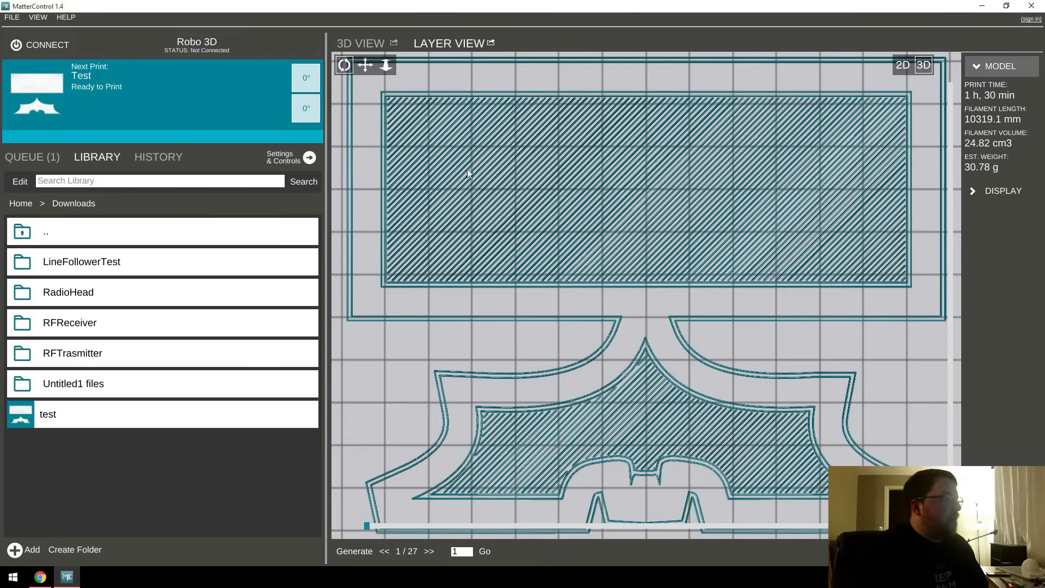
Examine the sliced plate and bat logo in 3D from the first layer up to layer 27
scroll(574, 345, "down", 2)
left_click_drag(716, 524, 778, 361)
left_click_drag(824, 386, 733, 478)
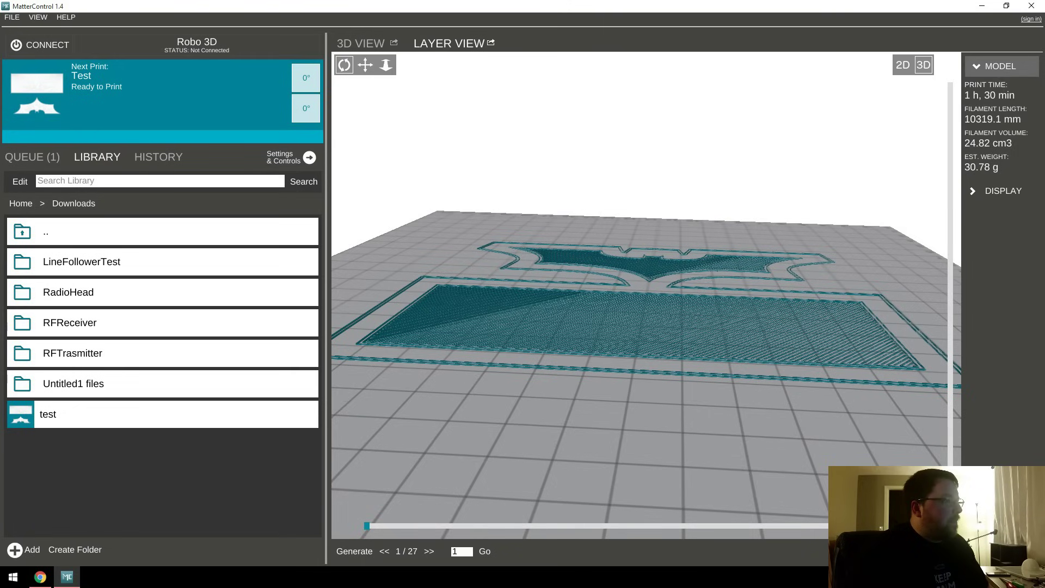
left_click_drag(950, 463, 912, 48)
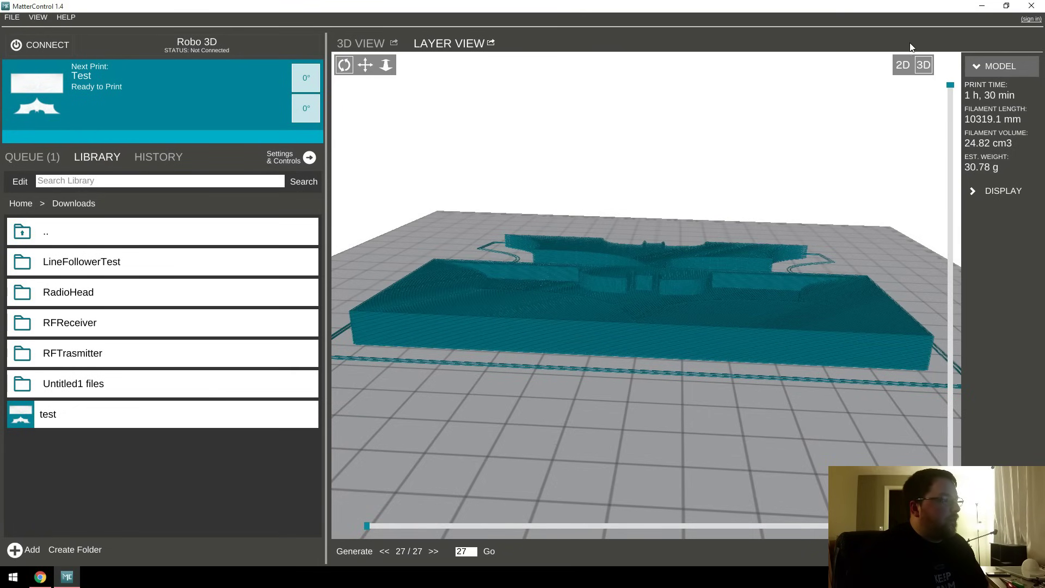
left_click_drag(613, 296, 670, 399)
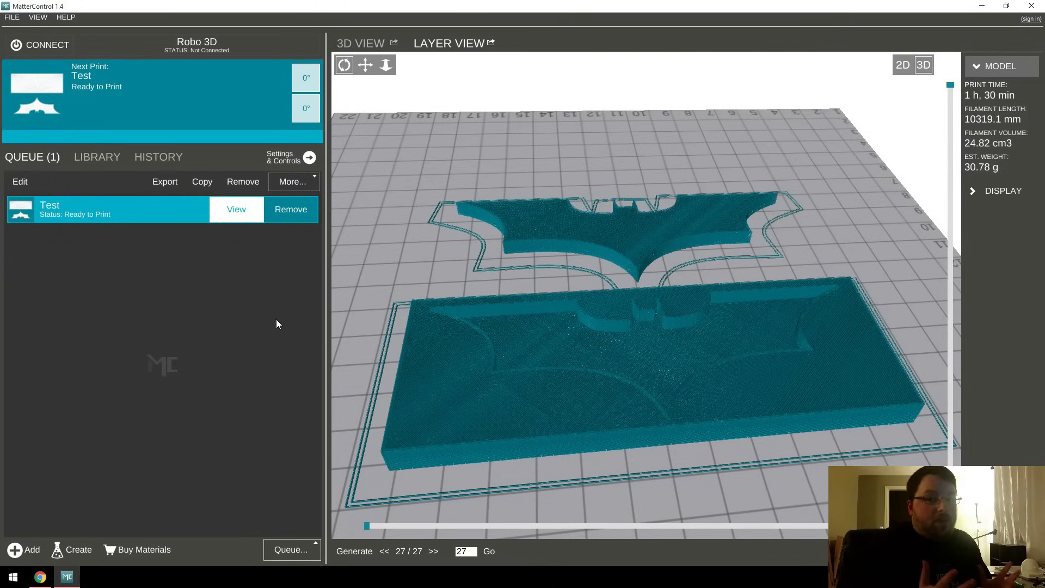